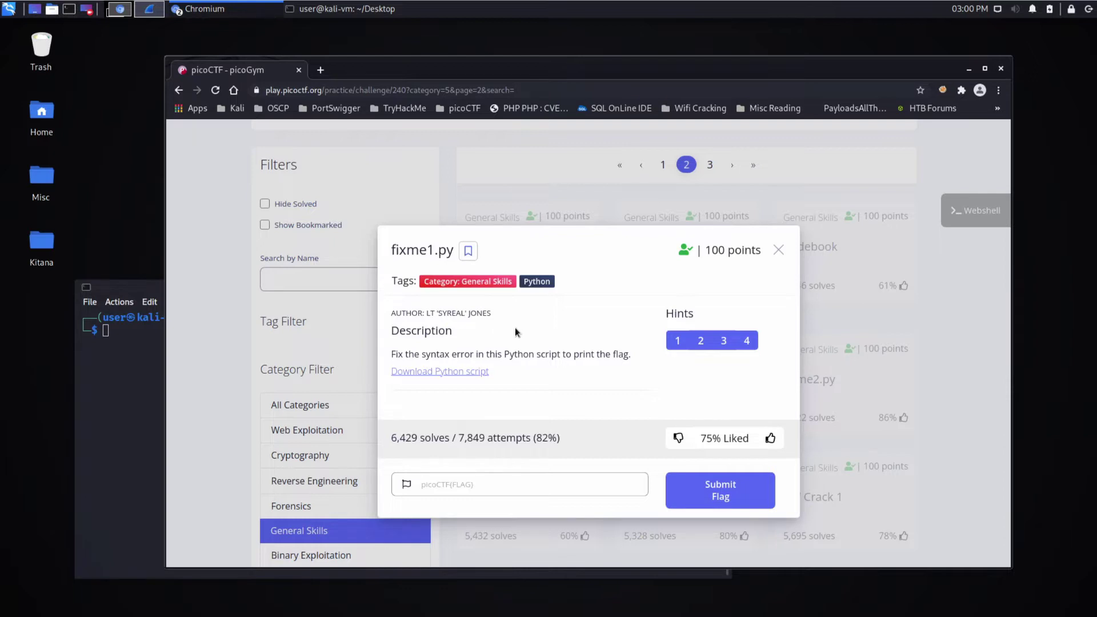
Step: Download the fixme1.py Python script from picoGym and drag it onto the desktop
{"action": "left_click", "coordinate": [459, 370]}
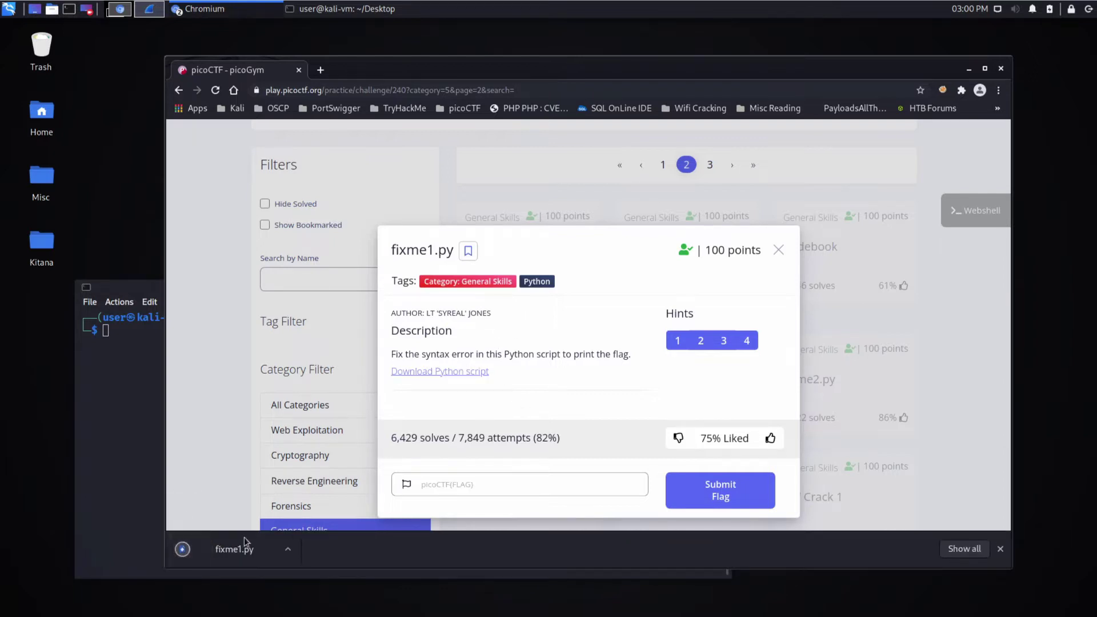
{"action": "left_click_drag", "start_coordinate": [219, 550], "coordinate": [40, 329]}
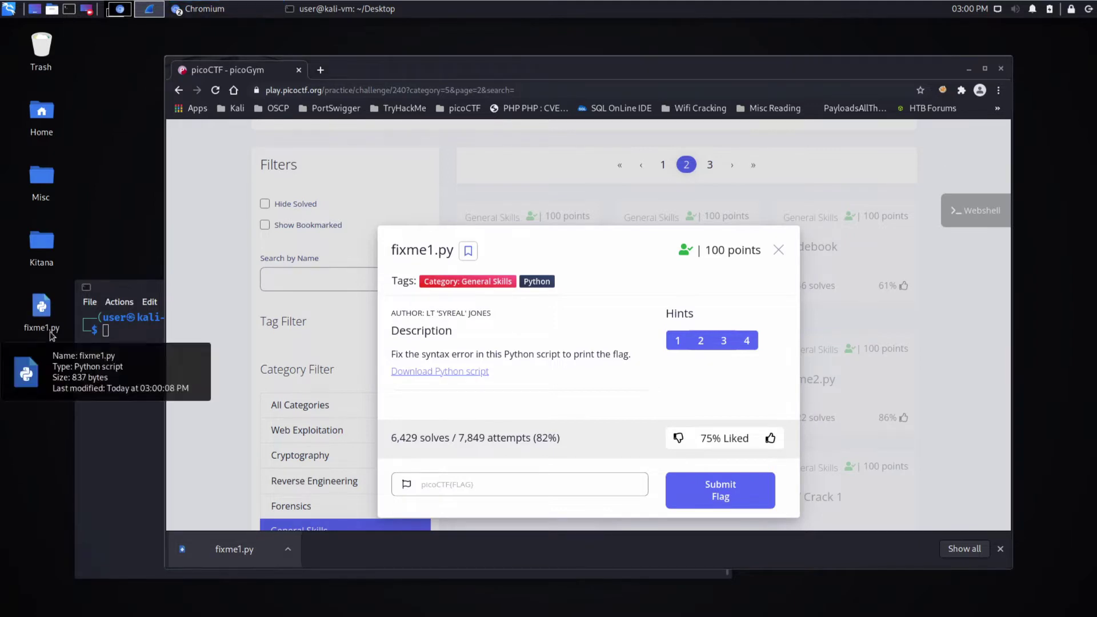
Step: Open fixme1.py in Visual Studio Code and delete the leading spaces before print on line 20
{"action": "right_click", "coordinate": [42, 305]}
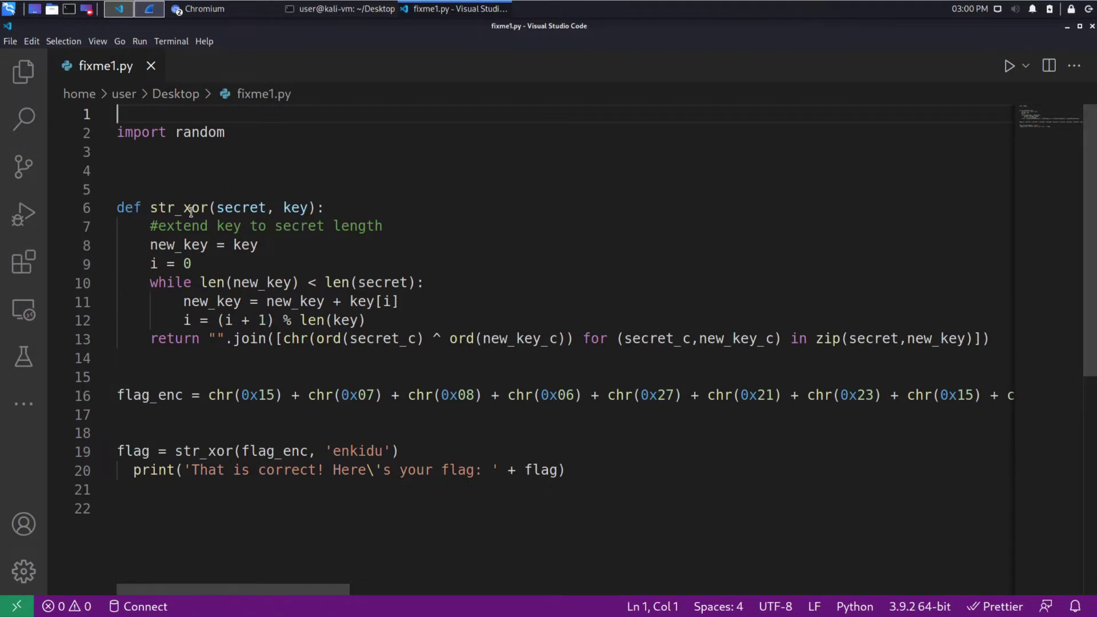
{"action": "scroll", "coordinate": [189, 213], "scroll_direction": "down", "scroll_amount": 1}
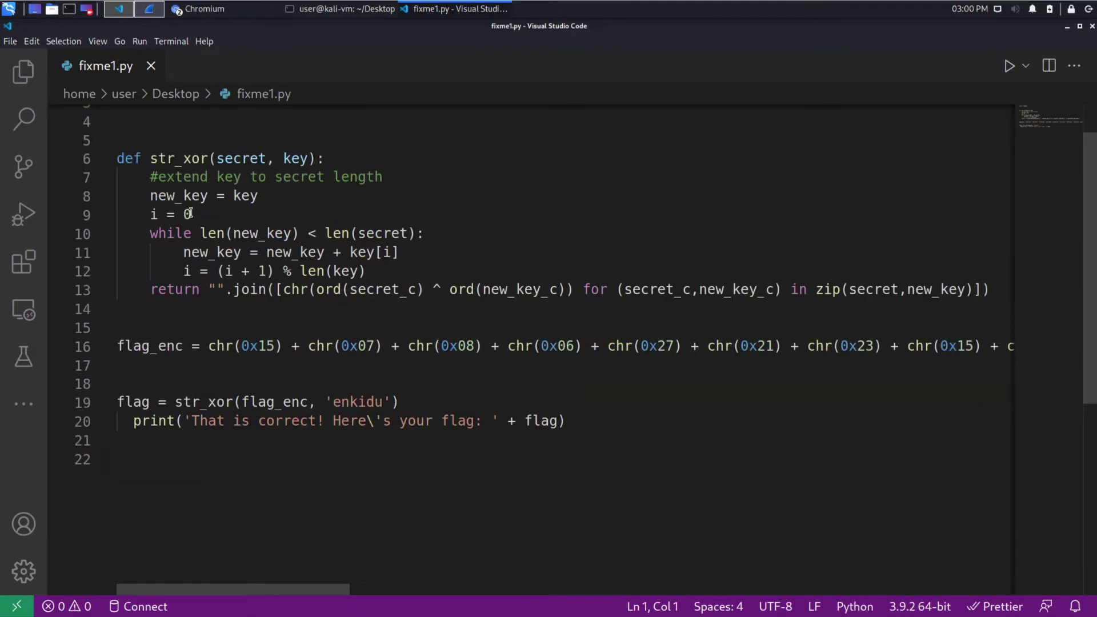
{"action": "left_click", "coordinate": [136, 420]}
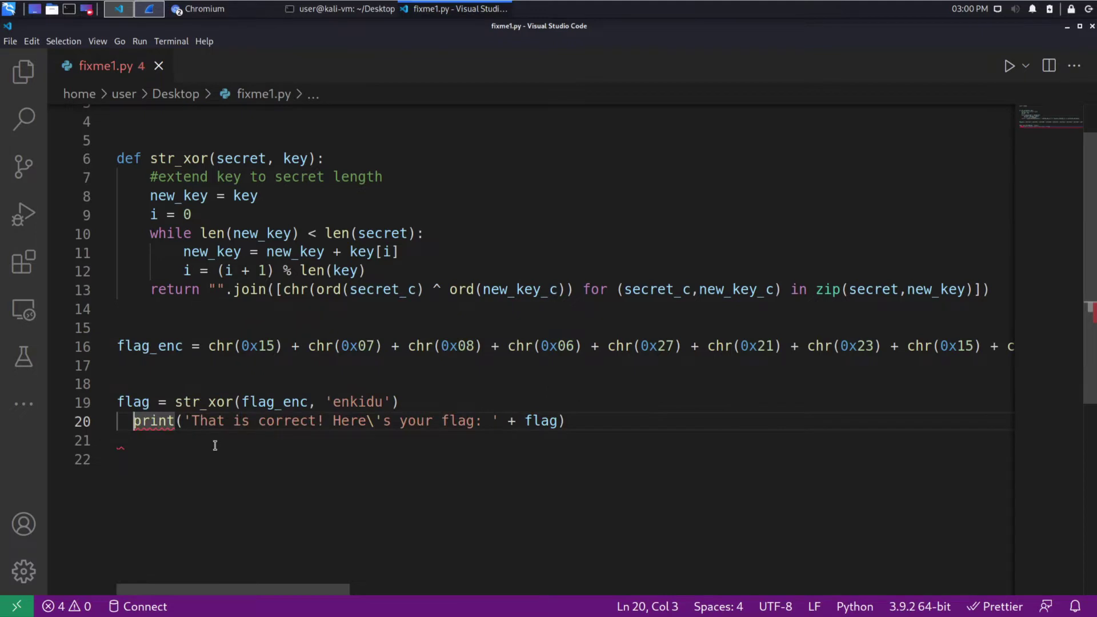
{"action": "key", "text": "BackSpace"}
{"action": "key", "text": "BackSpace"}
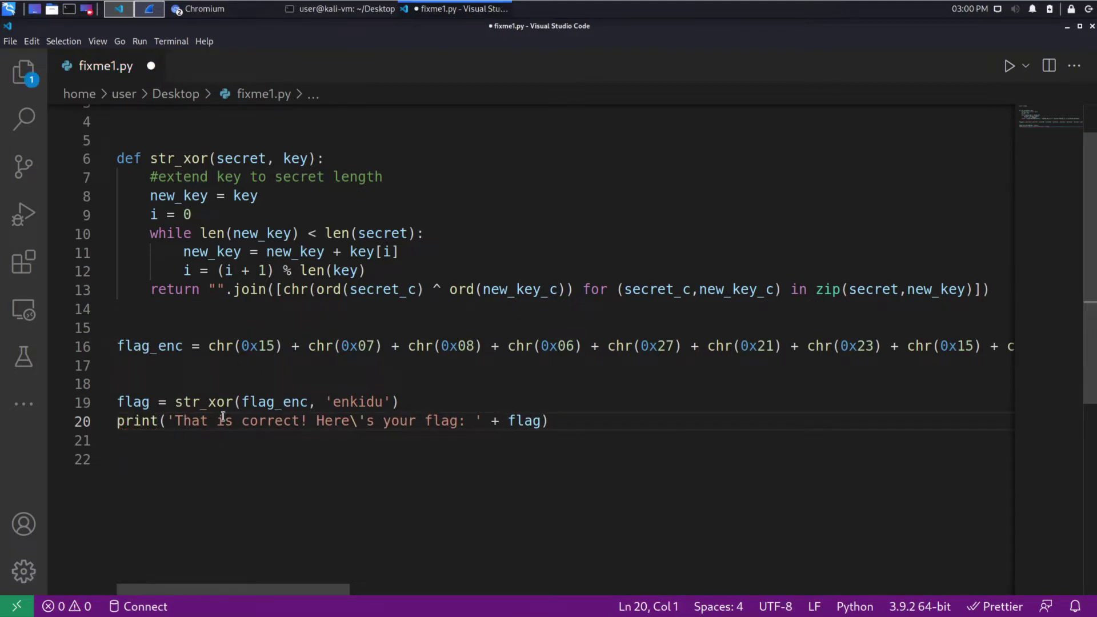
Step: Inspect the str_xor function by selecting its body and its name
{"action": "left_click", "coordinate": [134, 196]}
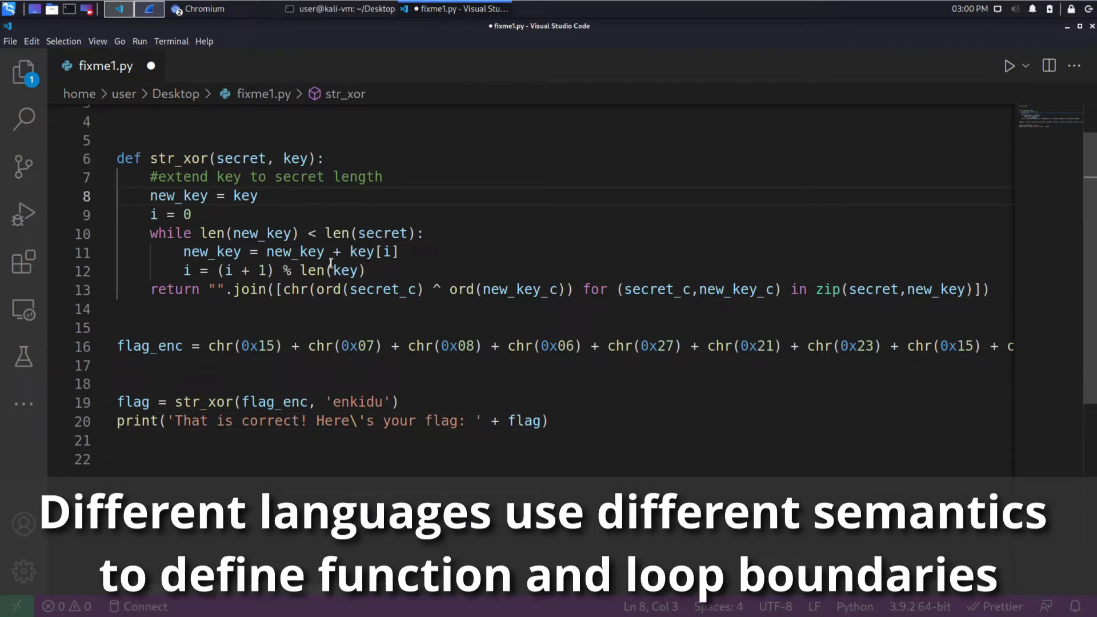
{"action": "left_click", "coordinate": [337, 202]}
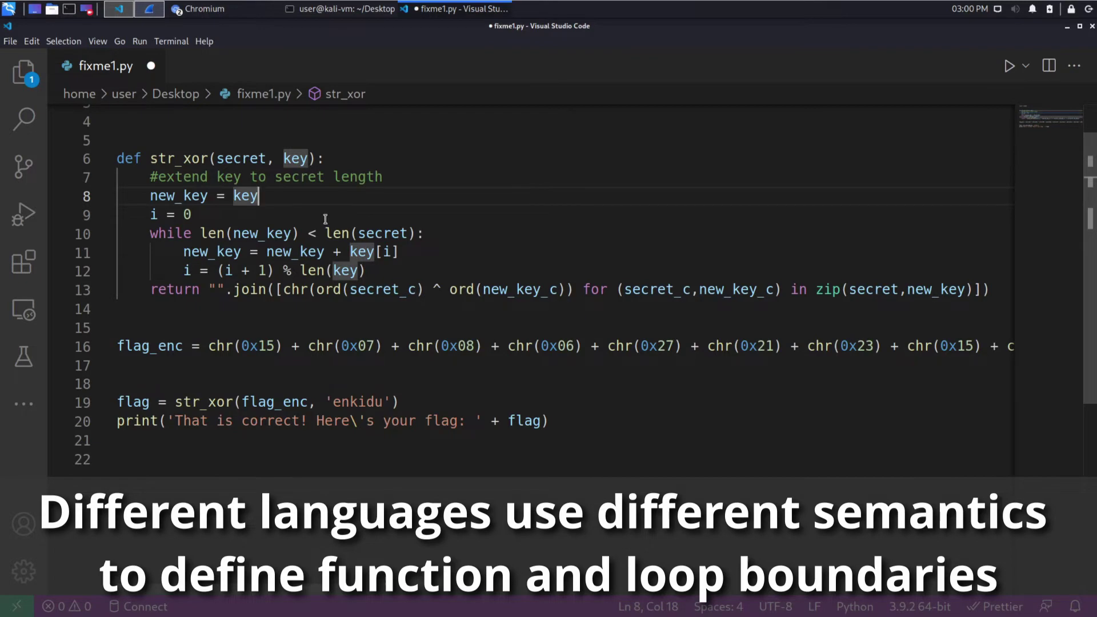
{"action": "scroll", "coordinate": [325, 257], "scroll_direction": "up", "scroll_amount": 2}
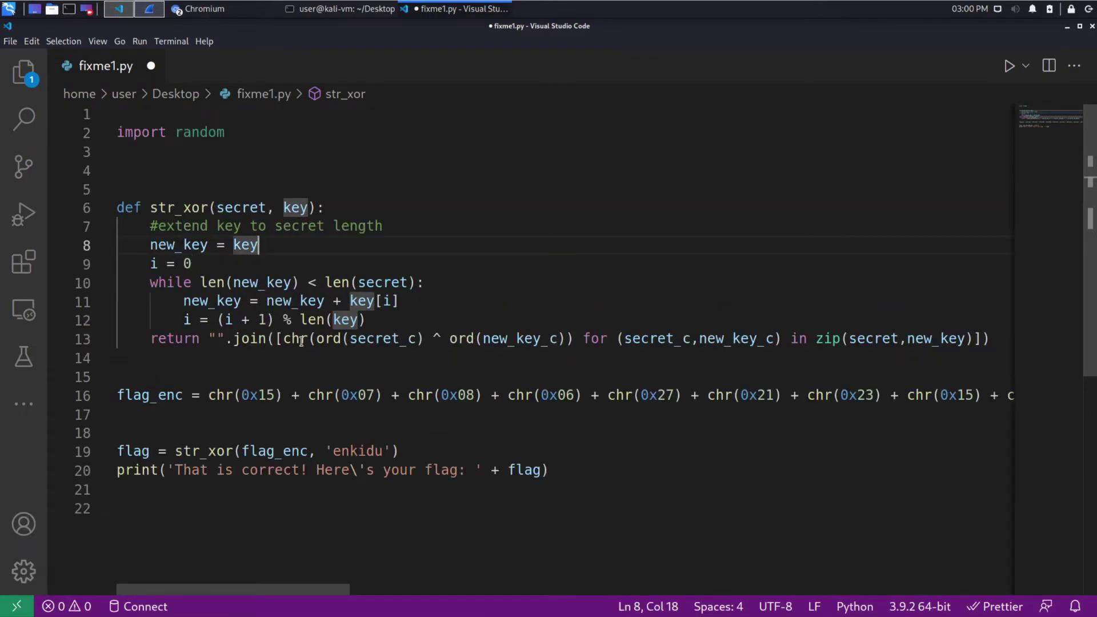
{"action": "left_click_drag", "start_coordinate": [307, 338], "coordinate": [119, 226]}
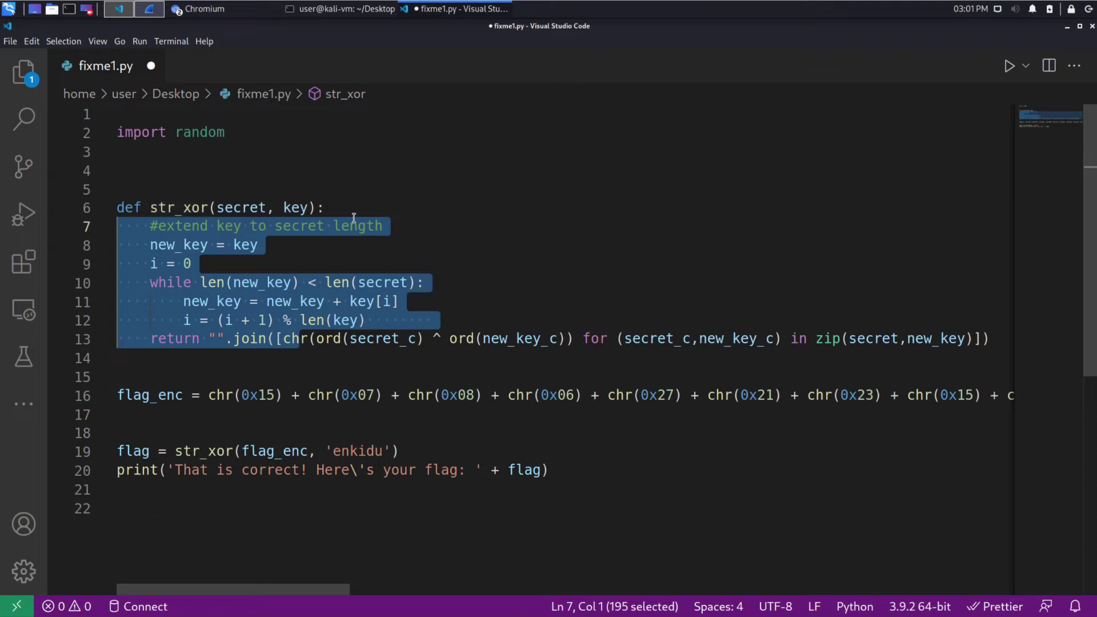
{"action": "double_click", "coordinate": [180, 208]}
{"action": "mouse_move", "coordinate": [178, 245]}
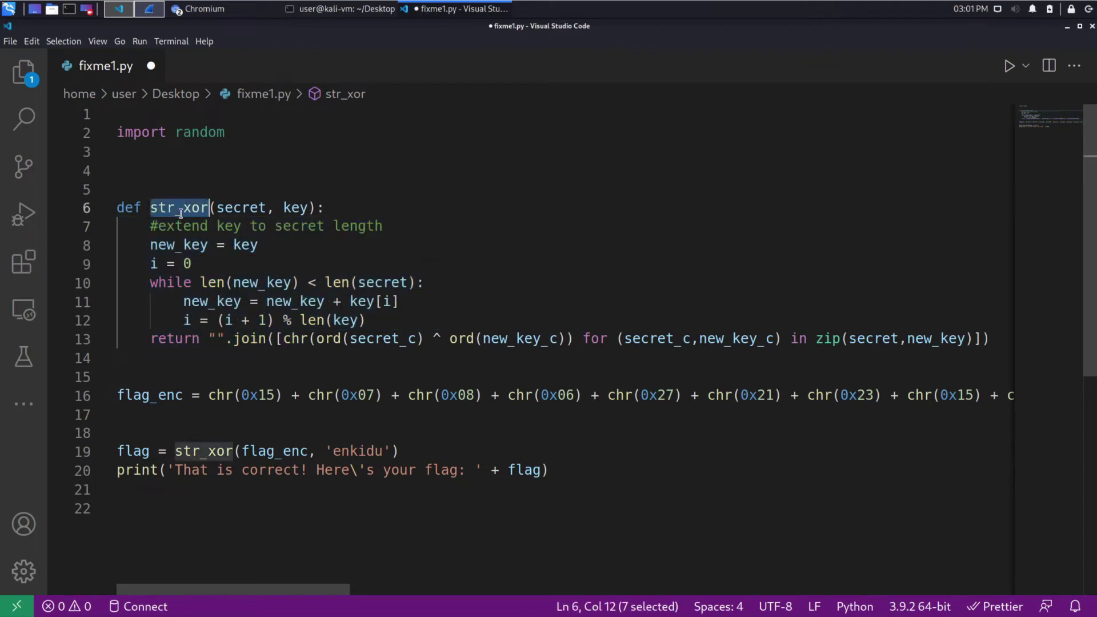
{"action": "left_click", "coordinate": [147, 227]}
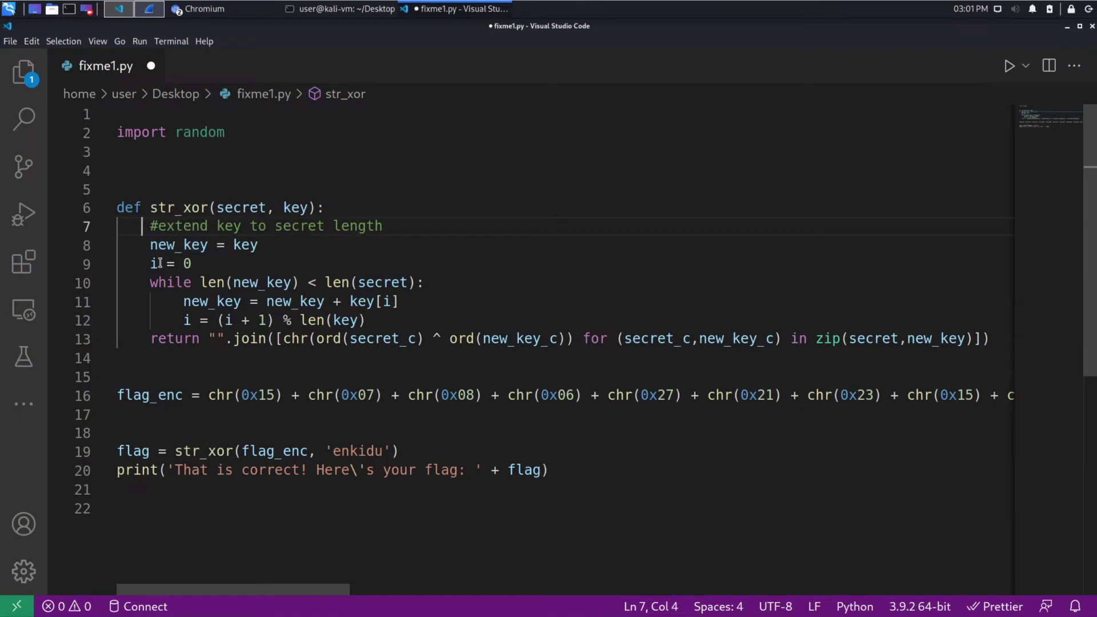
Step: Insert a new indented line after i = (i + 1) % len(key) in the while loop
{"action": "left_click", "coordinate": [187, 282]}
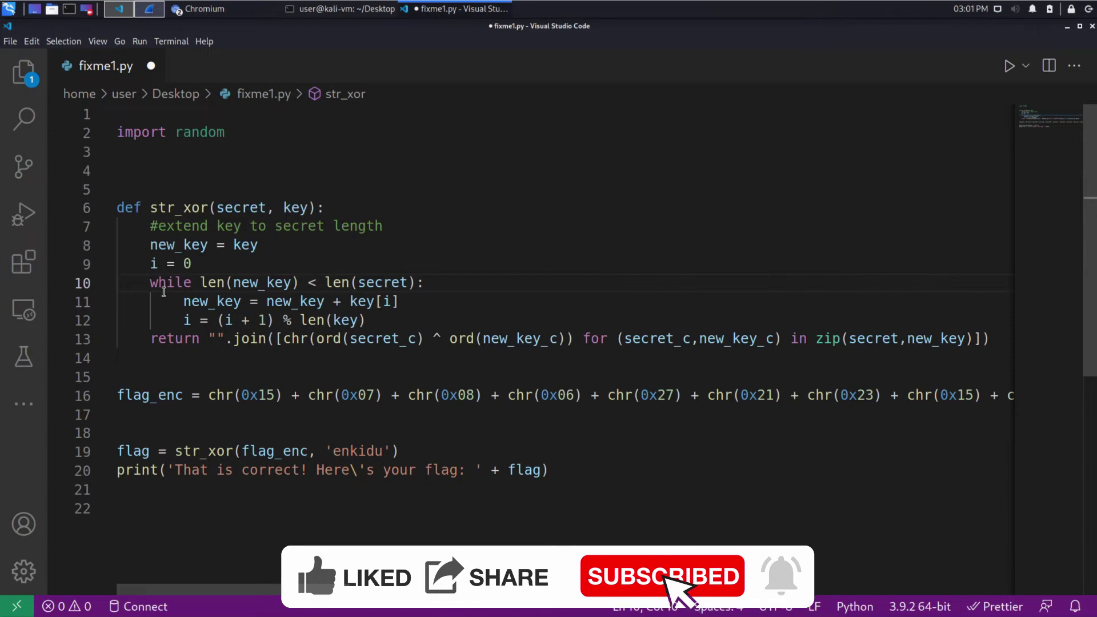
{"action": "left_click_drag", "start_coordinate": [183, 301], "coordinate": [415, 301]}
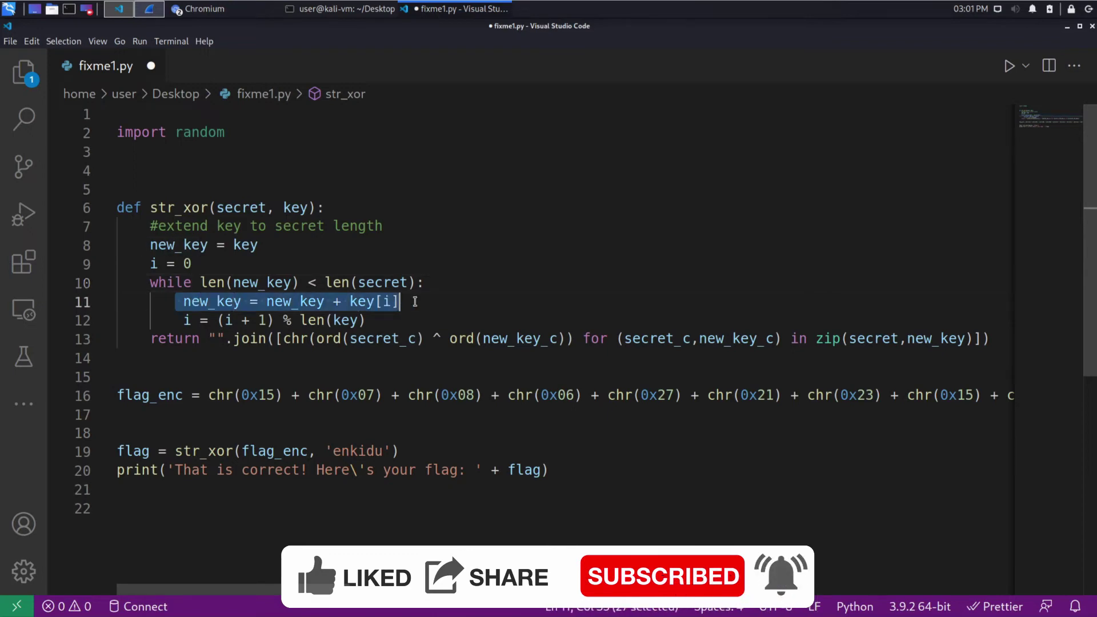
{"action": "left_click_drag", "start_coordinate": [183, 320], "coordinate": [418, 320]}
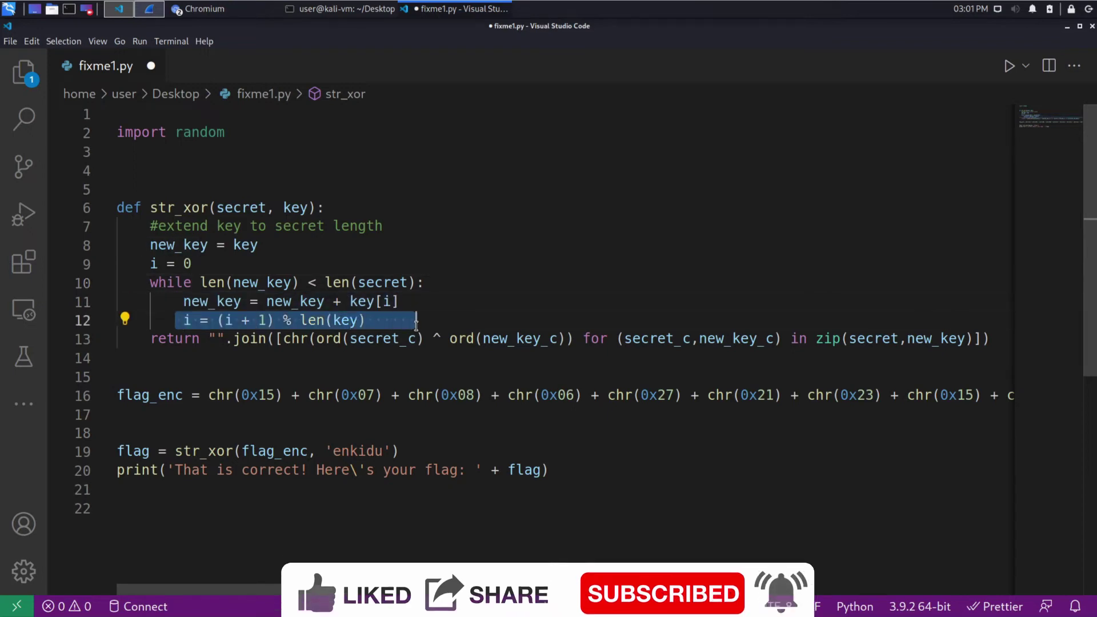
{"action": "left_click", "coordinate": [440, 322]}
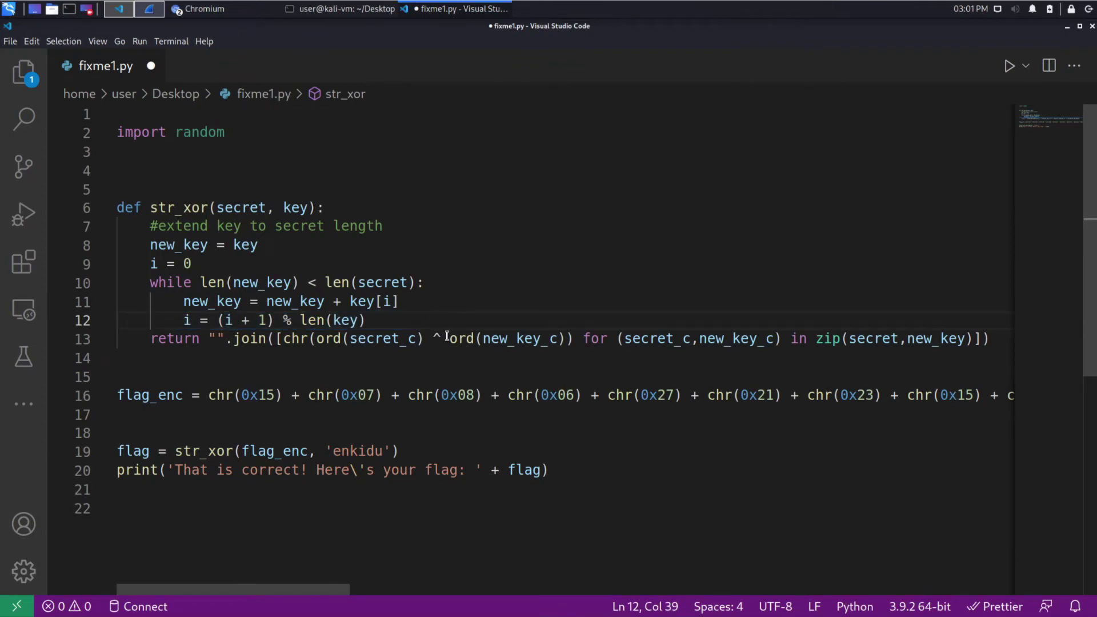
{"action": "key", "text": "Return"}
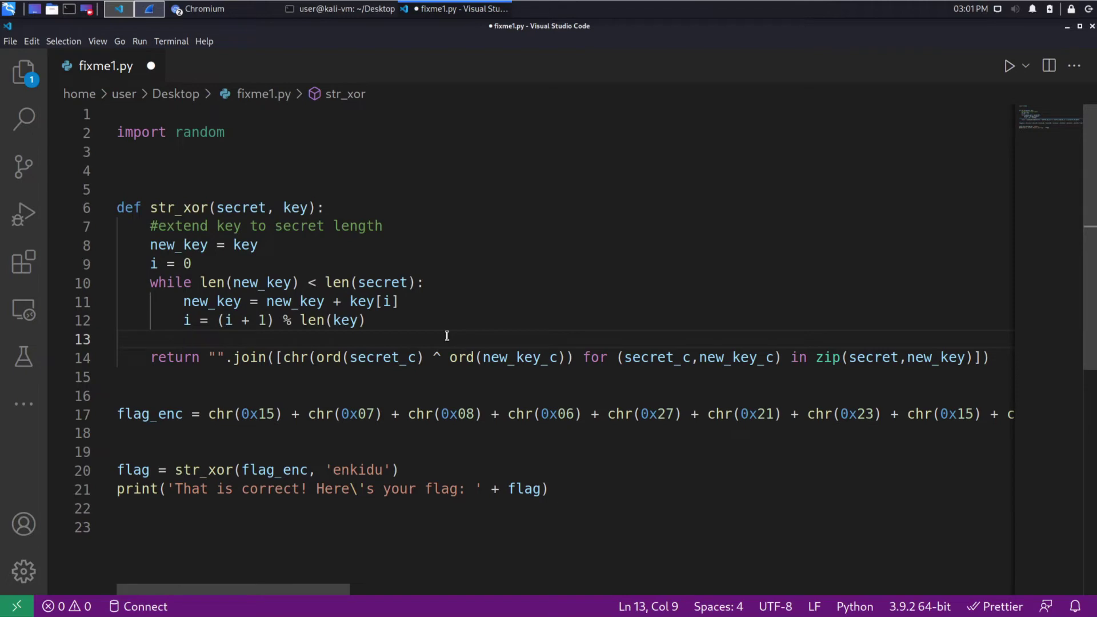
{"action": "type", "text": "print"}
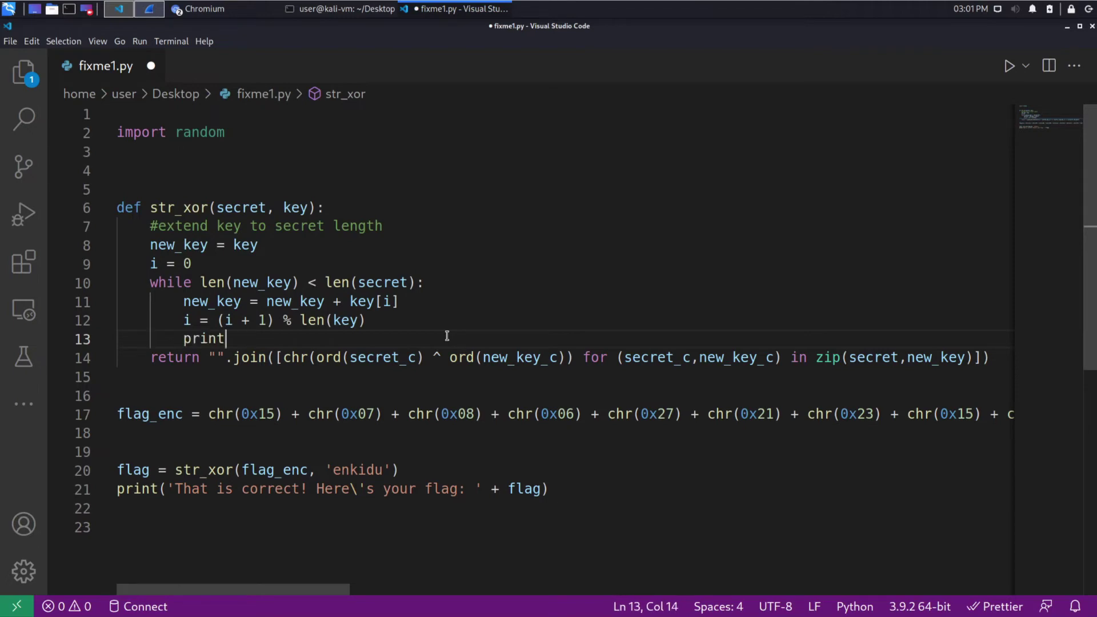
{"action": "type", "text": "(i"}
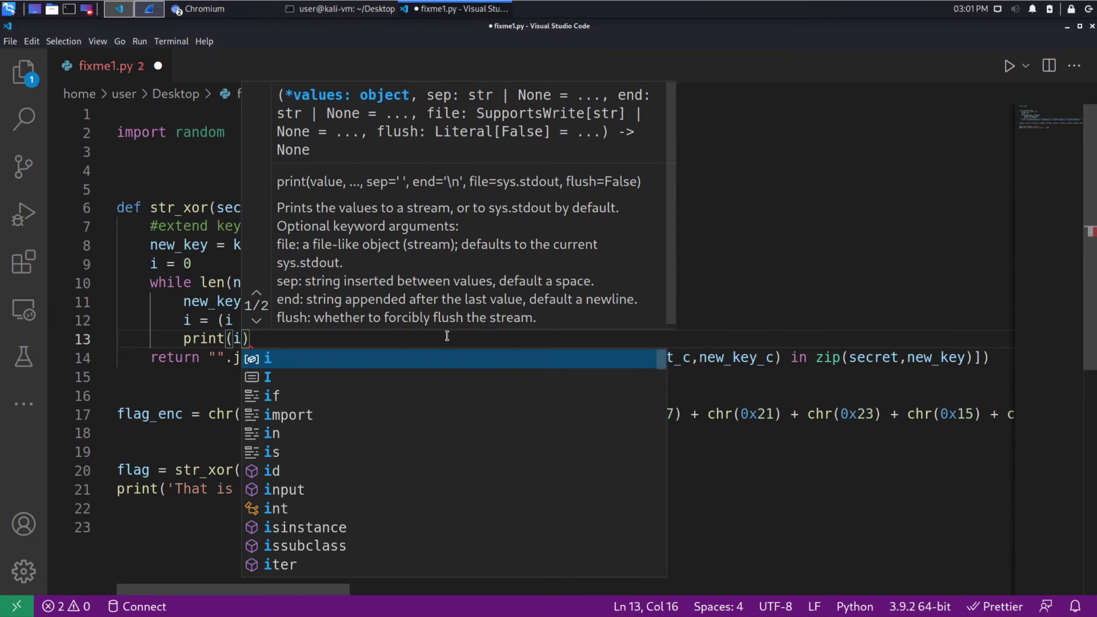
Step: Write print(i) in the loop and a dedented print("unindented") before return, then save fixme1.py
{"action": "key", "text": "End"}
{"action": "key", "text": "Return"}
{"action": "key", "text": "BackSpace"}
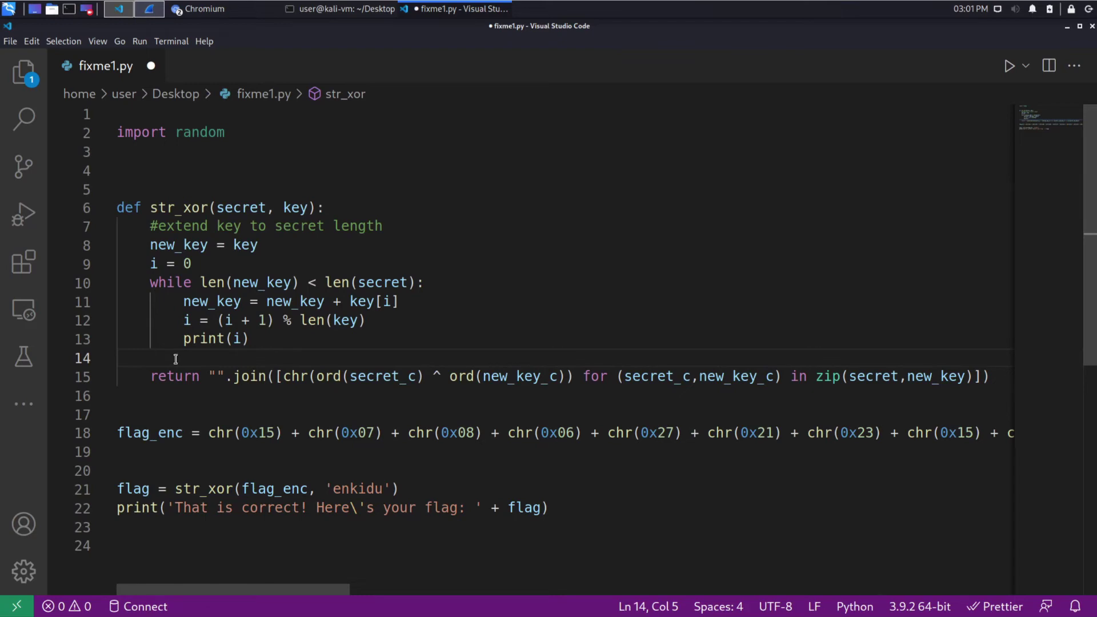
{"action": "type", "text": "print(\""}
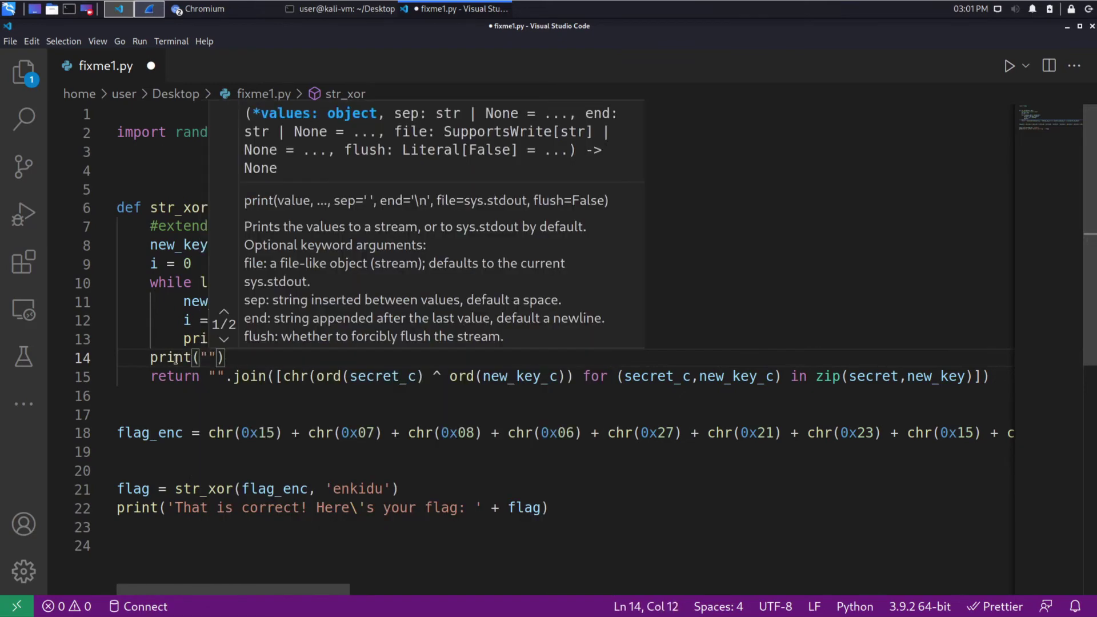
{"action": "type", "text": "unindented"}
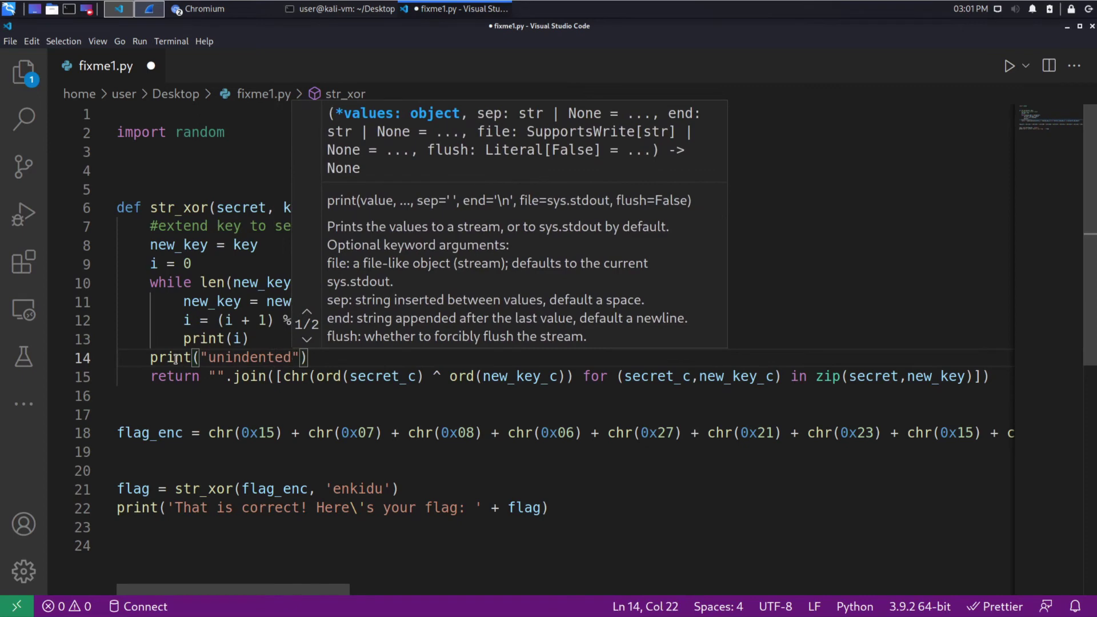
{"action": "left_click", "coordinate": [231, 376]}
{"action": "left_click", "coordinate": [351, 361]}
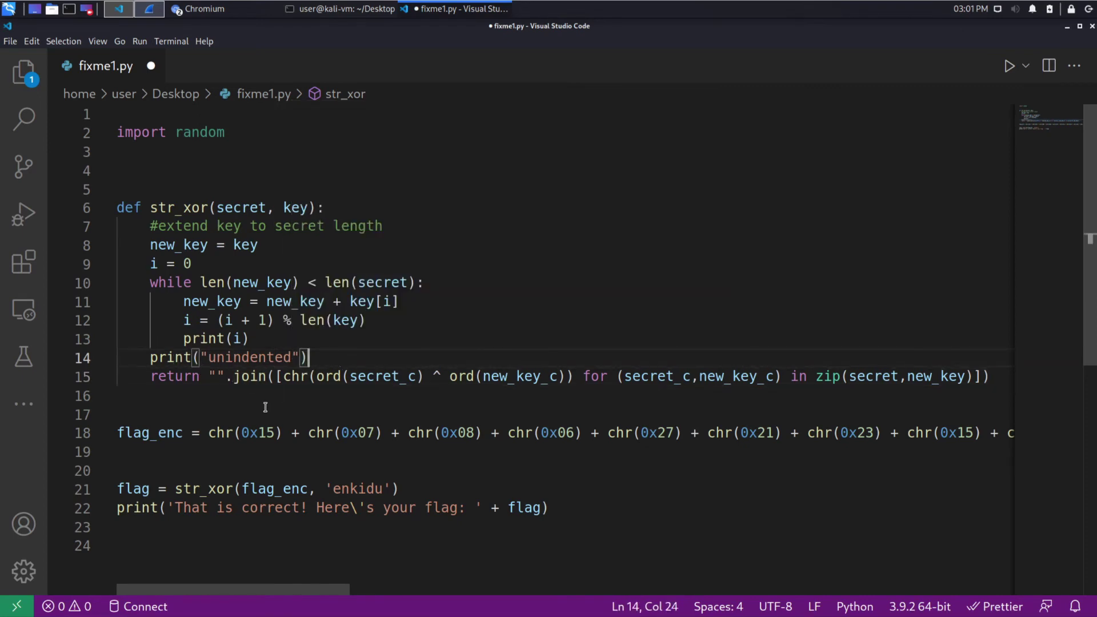
{"action": "key", "text": "ctrl+s"}
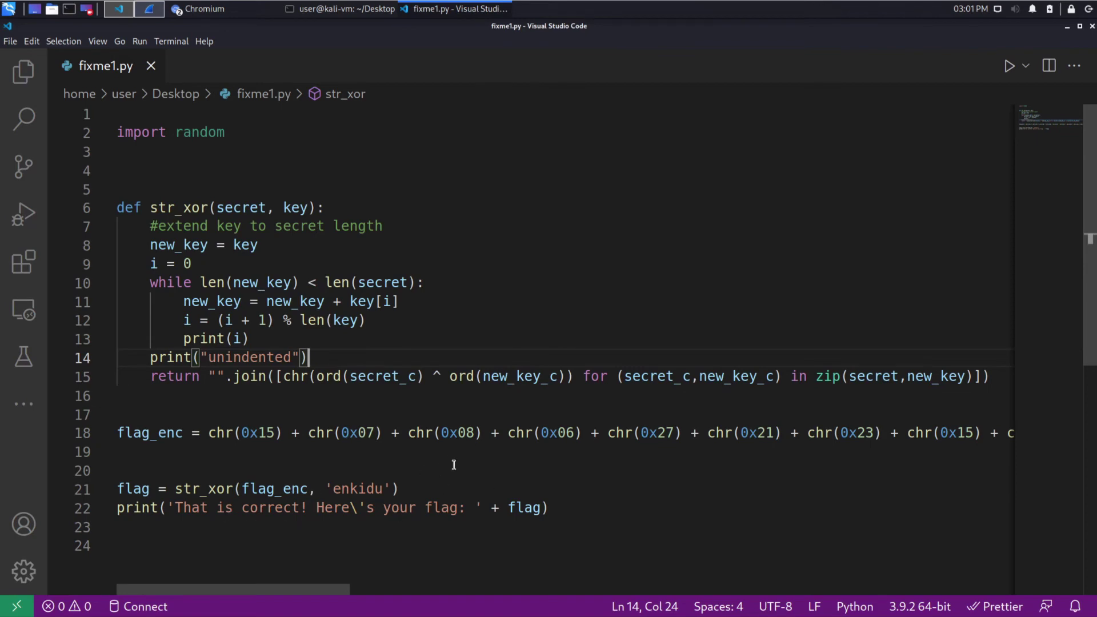
Step: Run fixme1.py without debugging and select the printed picoCTF{...} flag in the terminal
{"action": "left_click", "coordinate": [140, 41]}
{"action": "left_click", "coordinate": [172, 76]}
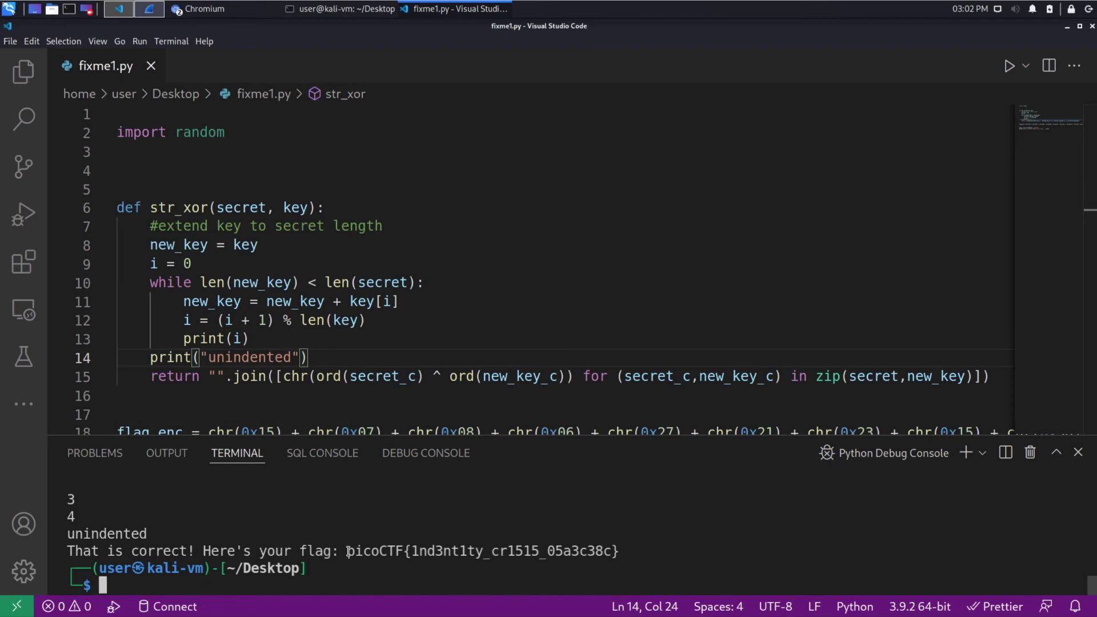
{"action": "left_click_drag", "start_coordinate": [348, 552], "coordinate": [625, 551]}
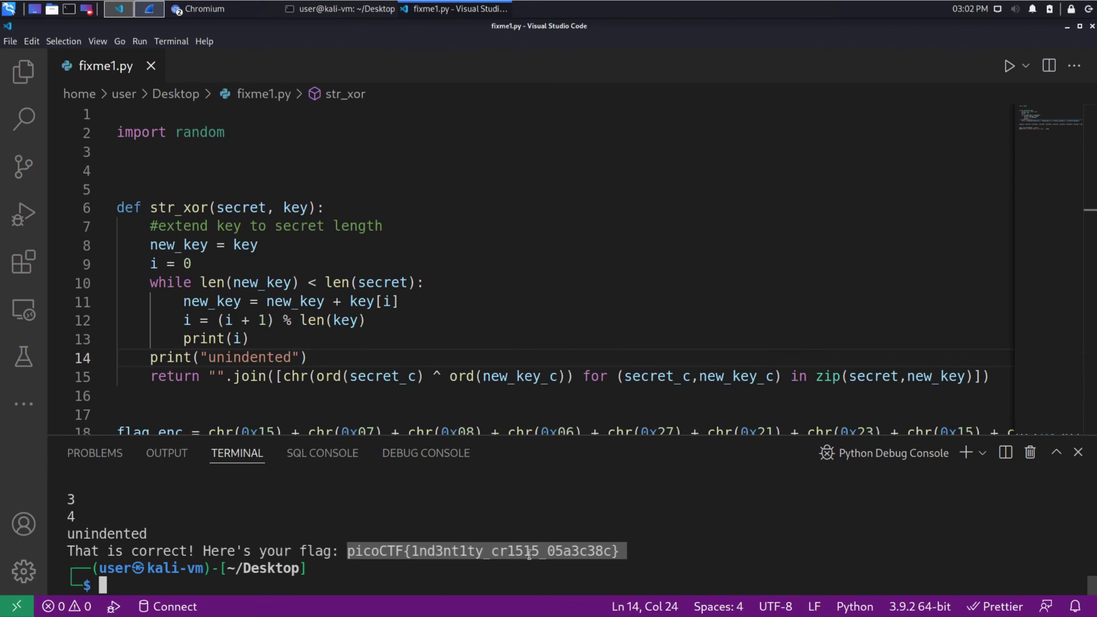
{"action": "right_click", "coordinate": [560, 555]}
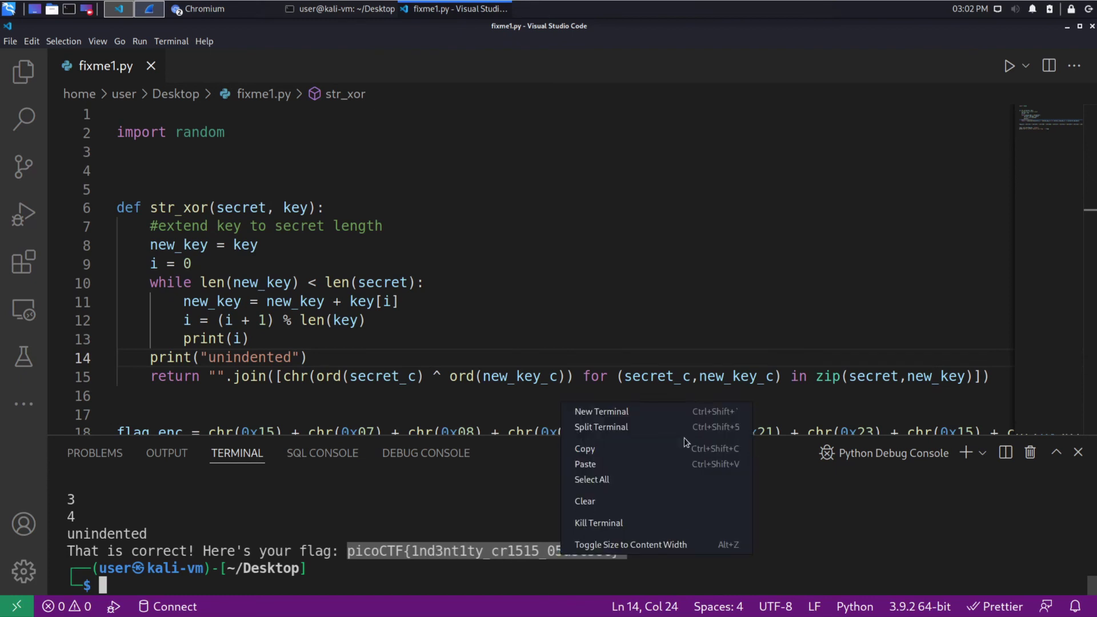
Step: Copy the flag, paste it into the picoGym flag field in Chromium, and submit it
{"action": "left_click", "coordinate": [671, 450]}
{"action": "key", "text": "alt+Tab"}
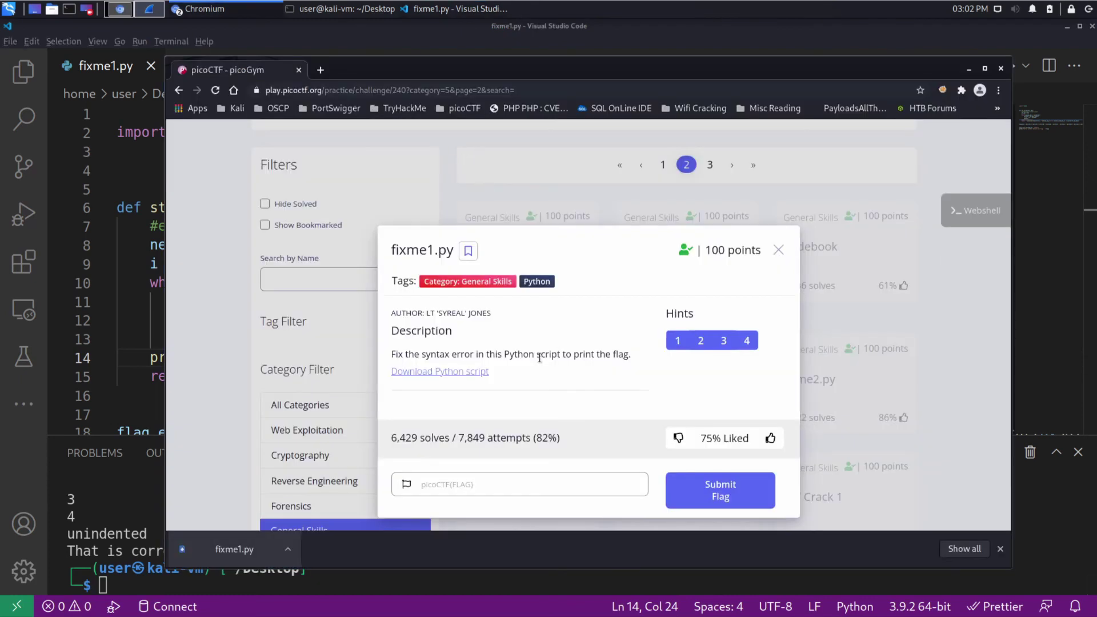
{"action": "key", "text": "ctrl+v"}
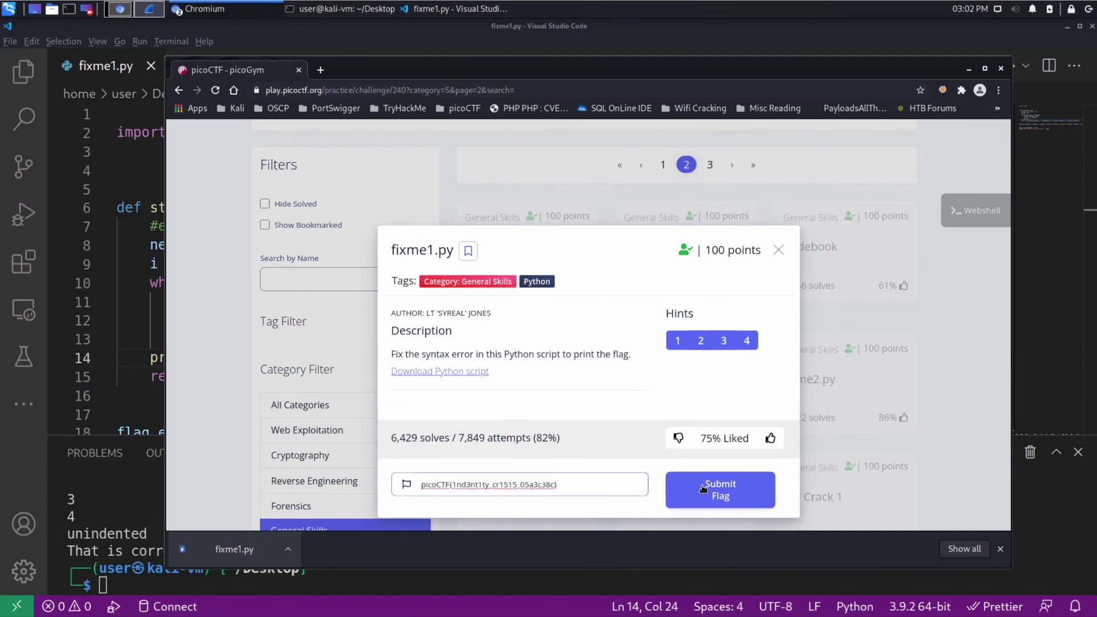
{"action": "left_click", "coordinate": [720, 491]}
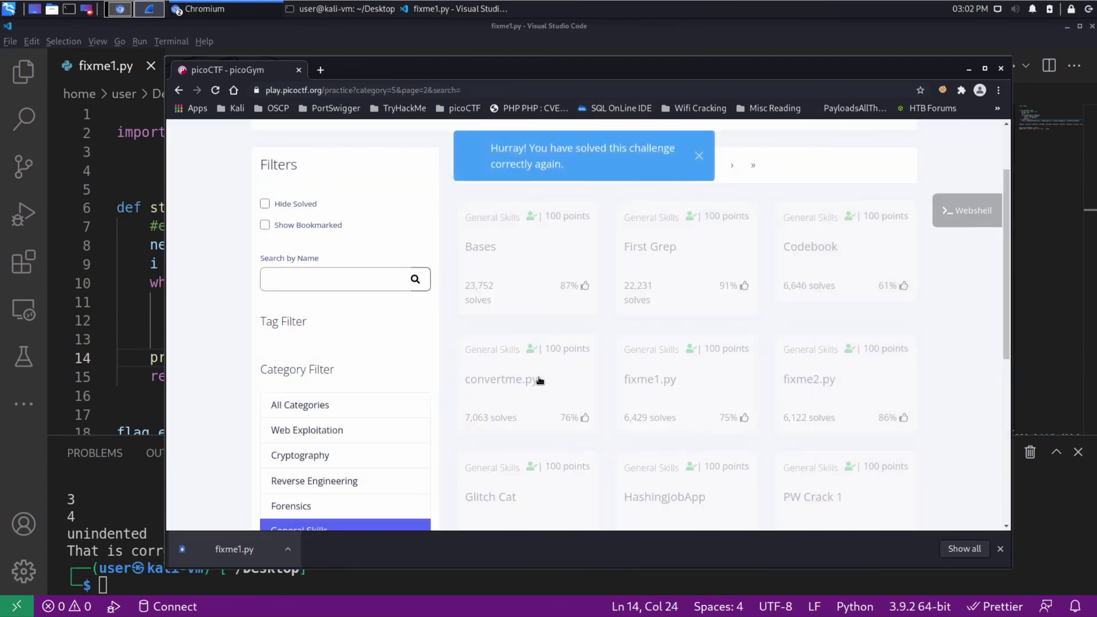